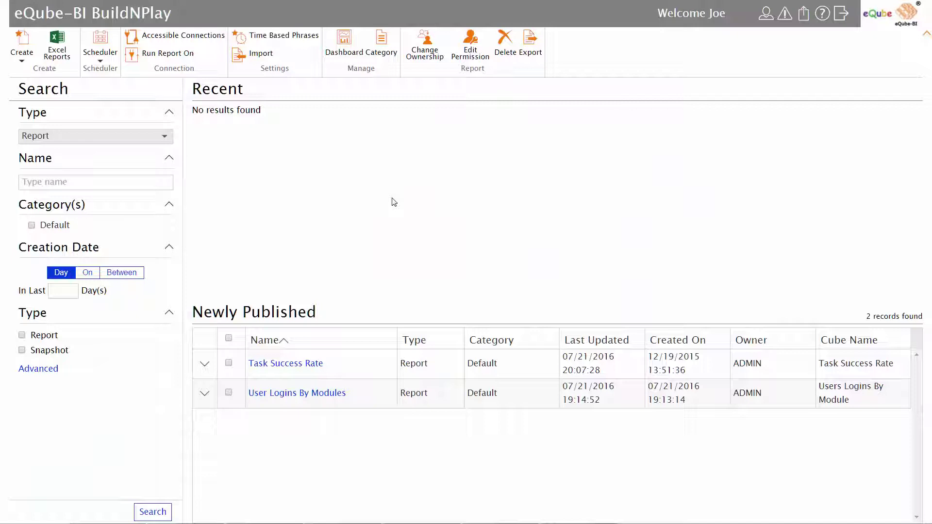
Create a new Semantic Mapper cube named BillOfMaterials on the 1 - TcSOA connection
click(24, 57)
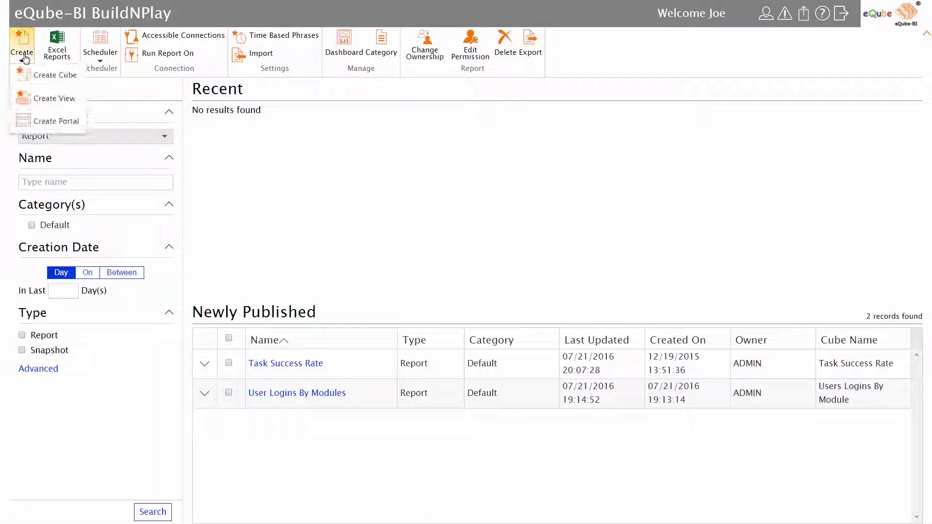
click(27, 75)
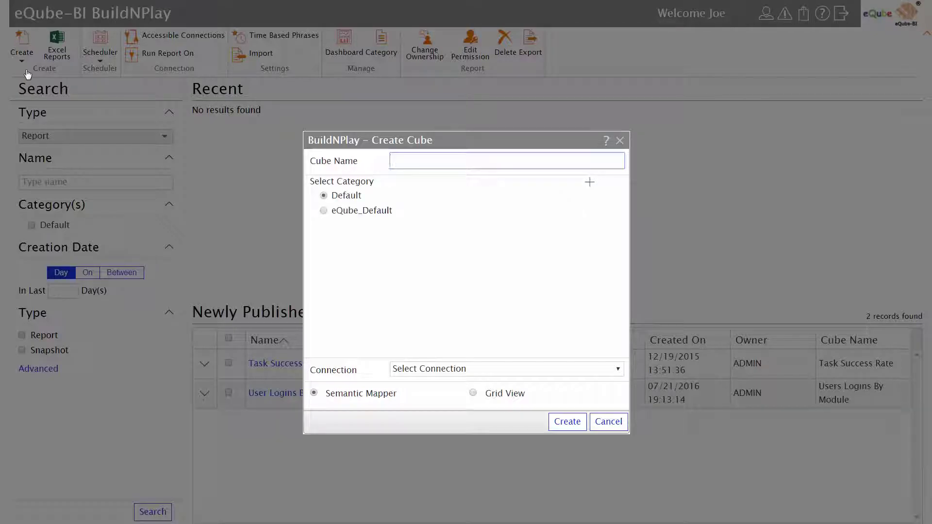
text(BillOfMaterials)
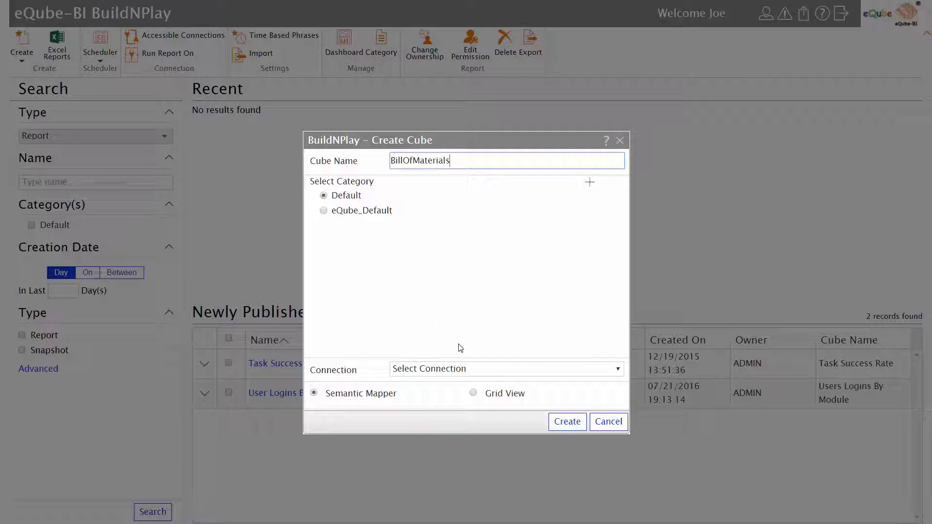
click(460, 371)
click(446, 399)
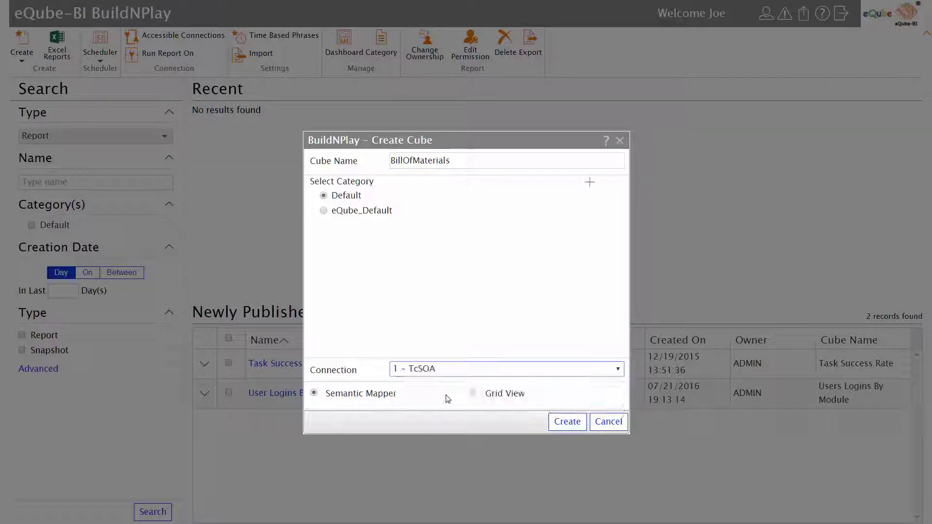
click(575, 424)
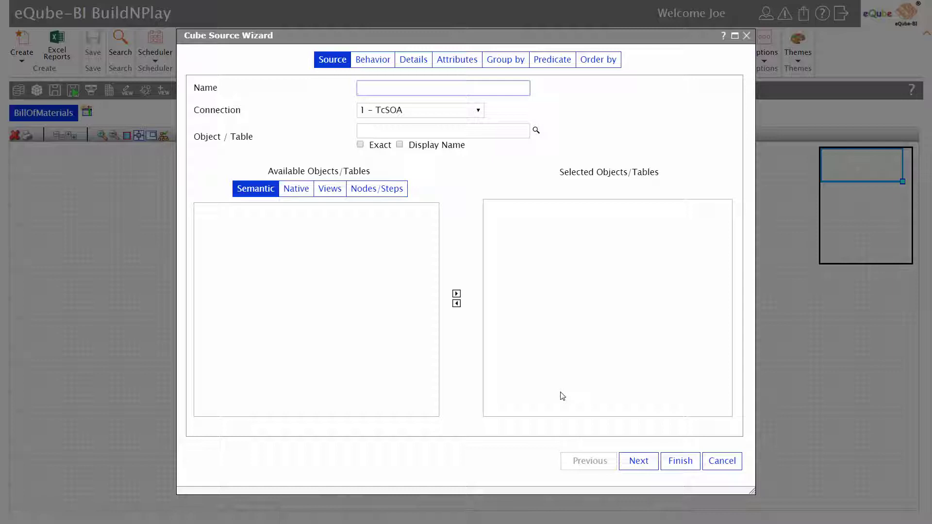
Name the source bomNode, search for 'bom', and add EngineeringBOM as its object
text(bomNode)
key(Tab)
key(Tab)
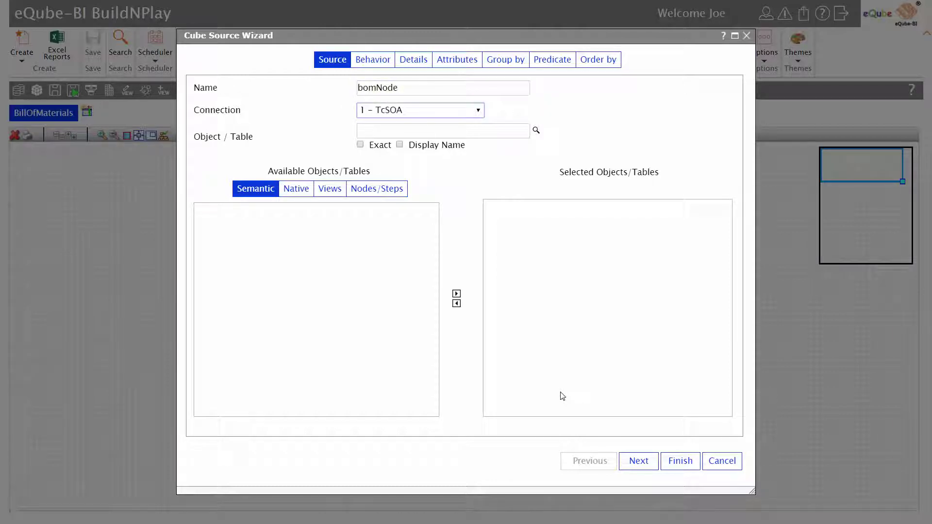
text(bom)
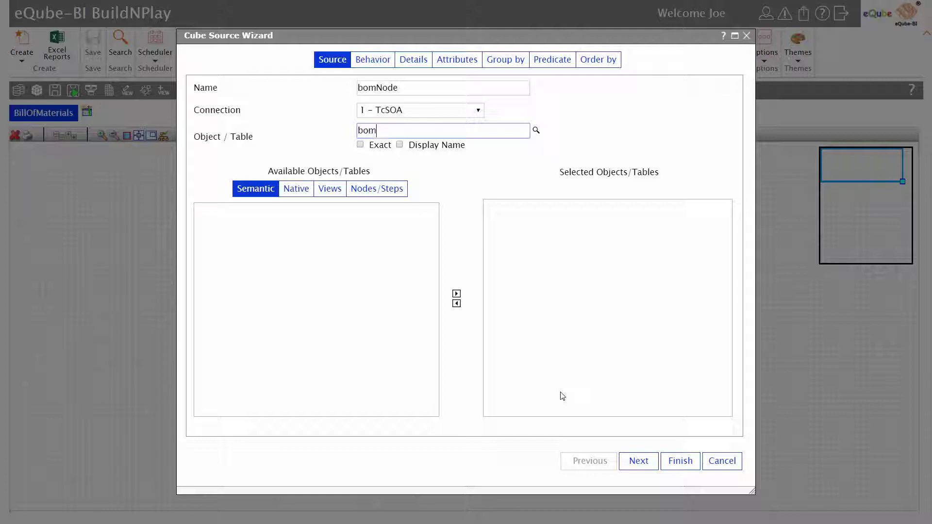
key(Return)
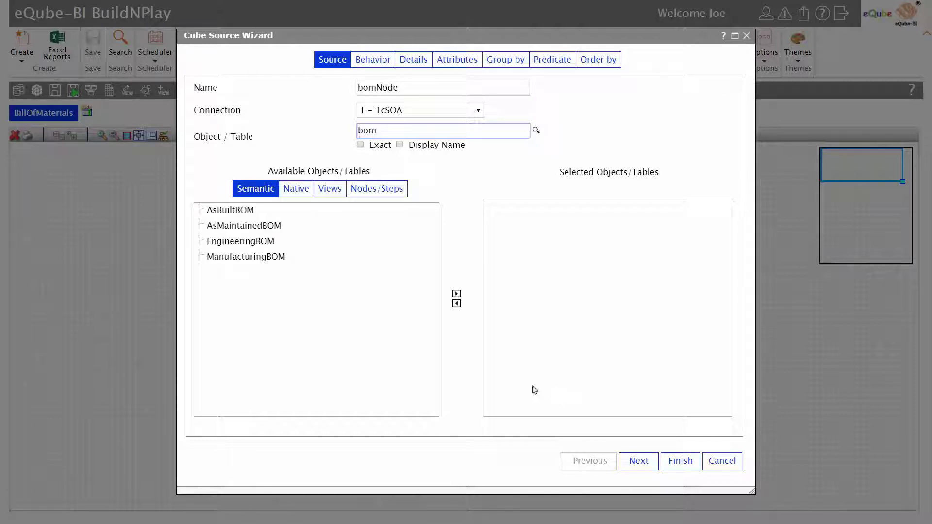
click(253, 242)
double_click(253, 242)
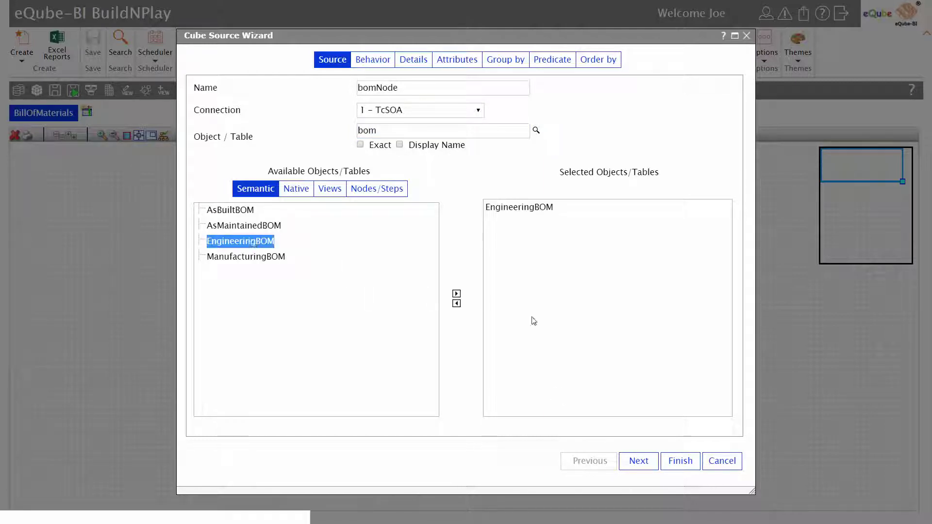
At the Predicate step, enable the PartNameFilter, PartNumberFilter and Revision filters
click(639, 462)
click(638, 461)
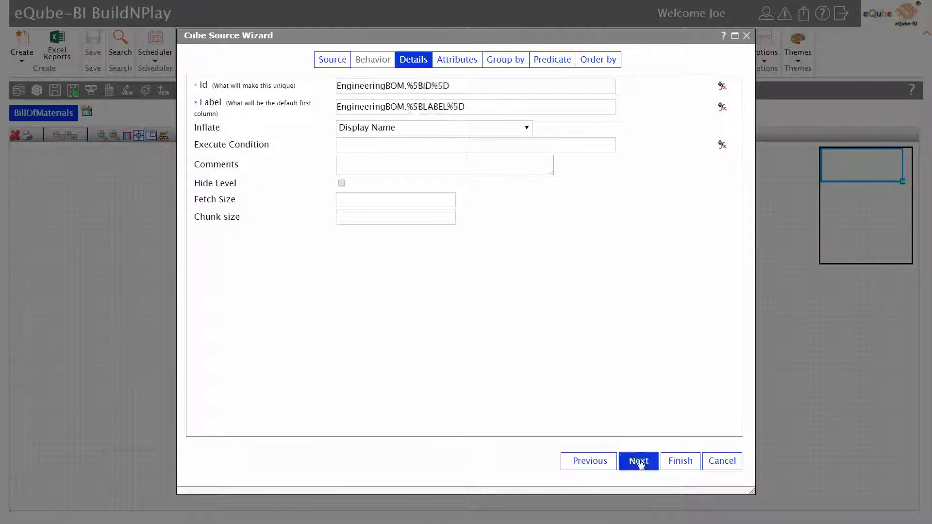
click(639, 461)
click(638, 461)
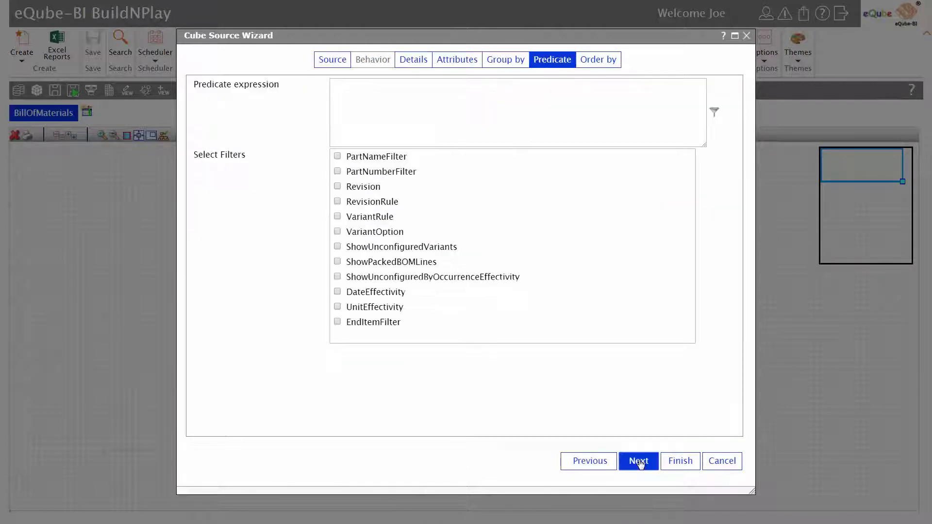
click(337, 156)
click(337, 171)
click(337, 187)
Finish the bomNode source, then run the cube with part name filter 'Bic' to fetch the Bicycle BOM
click(672, 461)
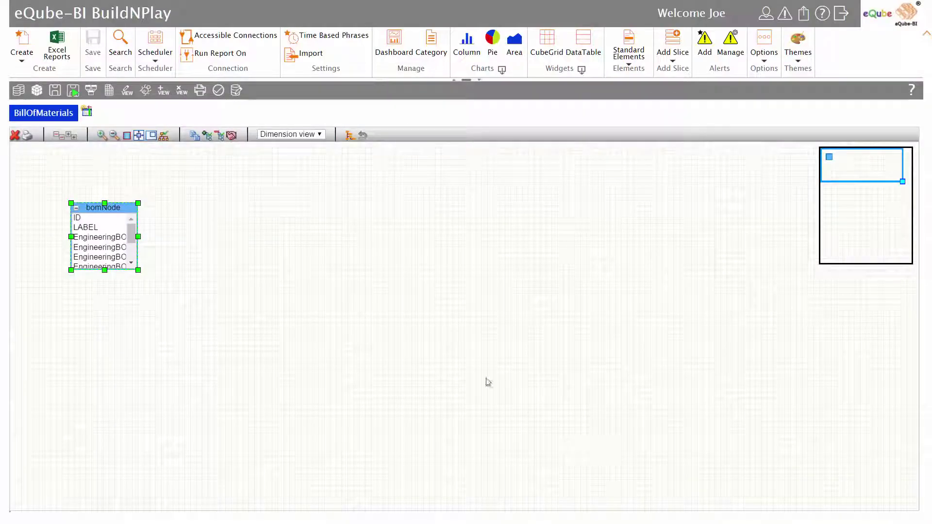
click(75, 92)
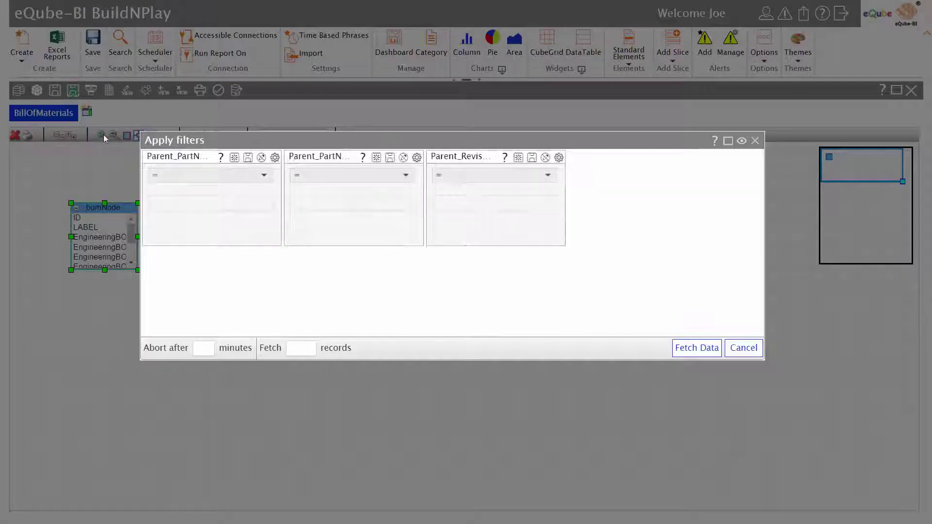
click(219, 202)
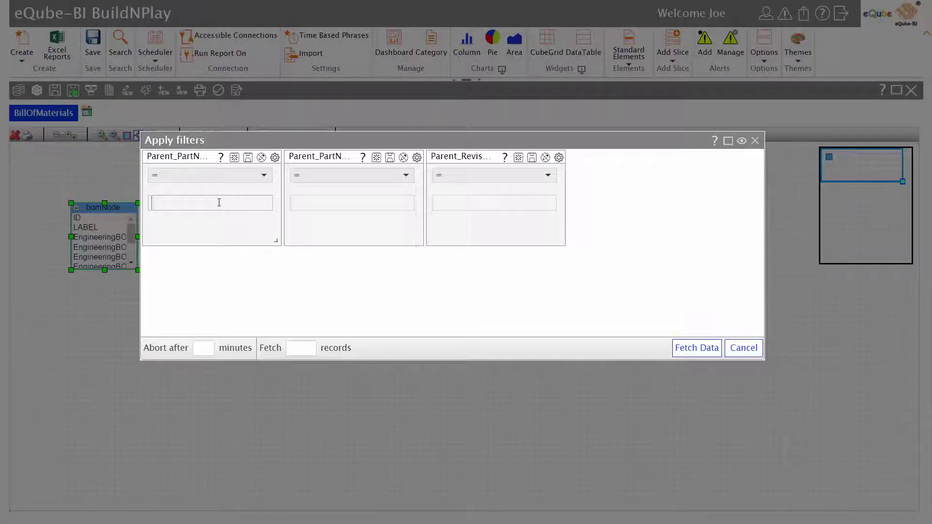
text(Bicycle)
key(Return)
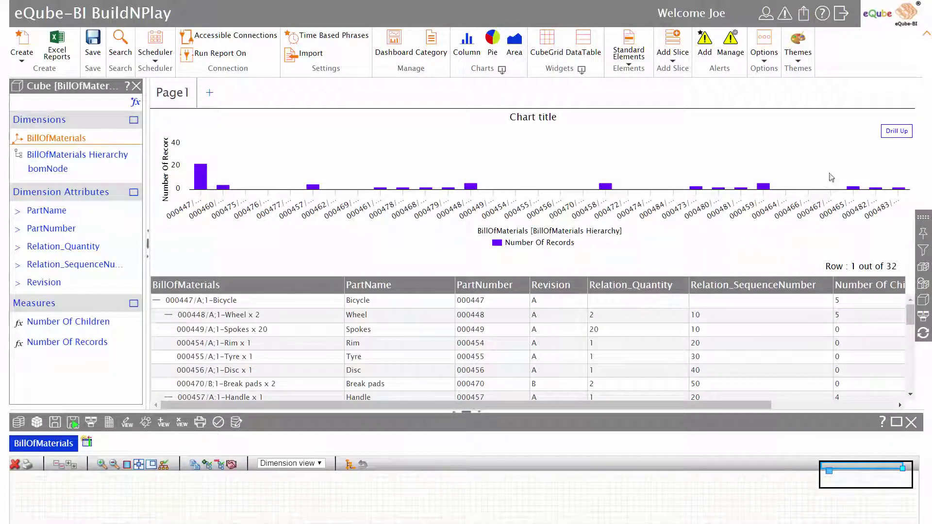
Delete the Number Of Records chart widget, confirming with Yes
mouse_move(880, 126)
click(897, 104)
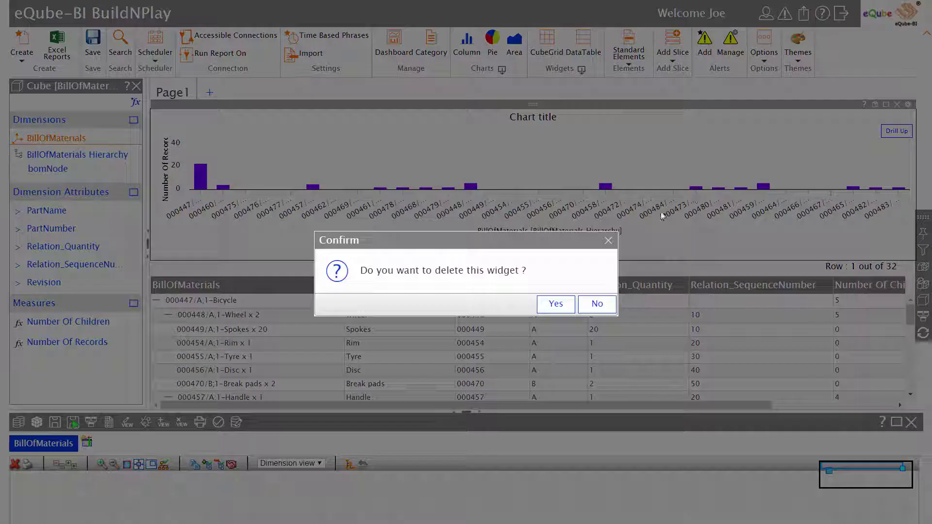
click(557, 304)
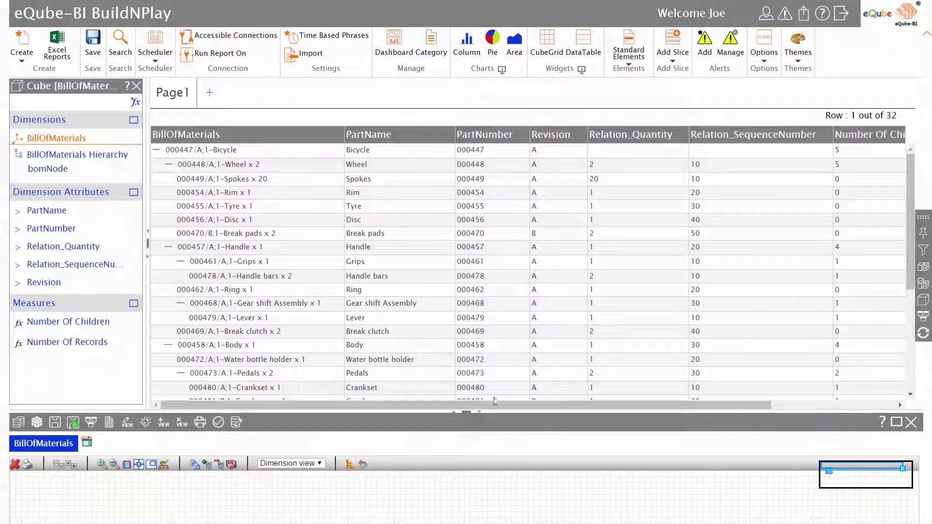
Enlarge the BOM table, collapse and re-expand the Bicycle hierarchy, then shrink it to show the canvas
drag(461, 451, 459, 502)
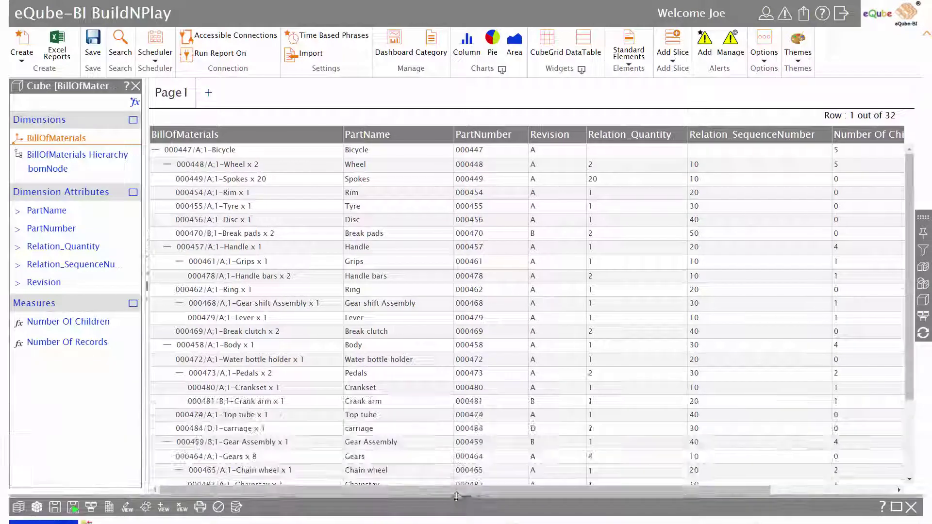
mouse_move(911, 221)
mouse_down()
mouse_move(905, 301)
mouse_move(904, 214)
mouse_up()
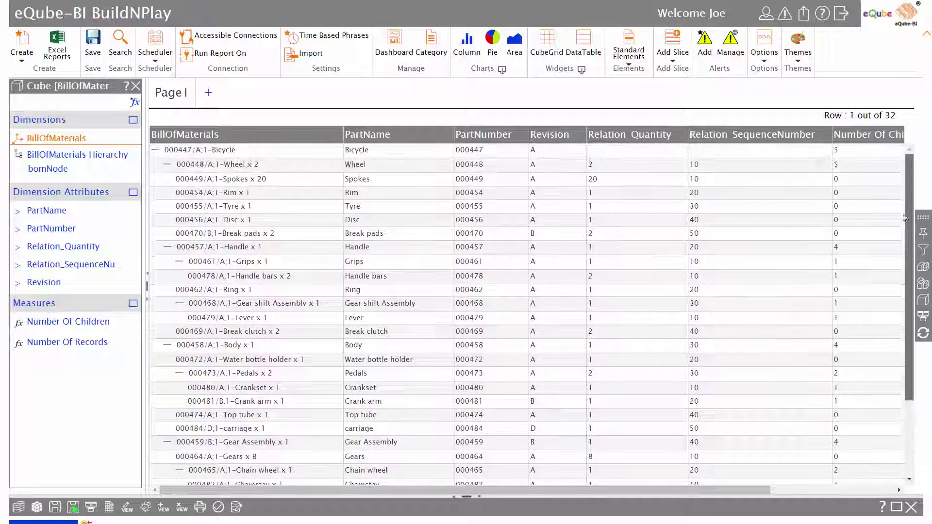
click(155, 151)
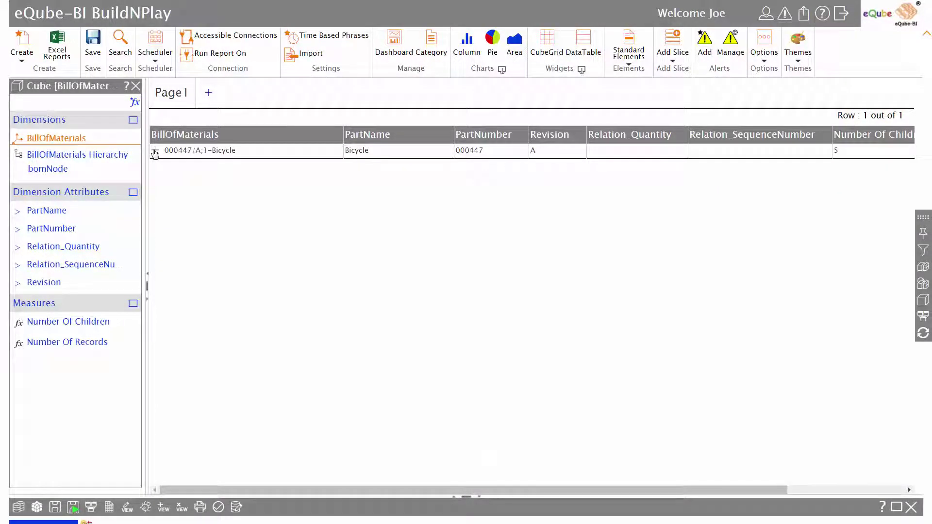
click(155, 151)
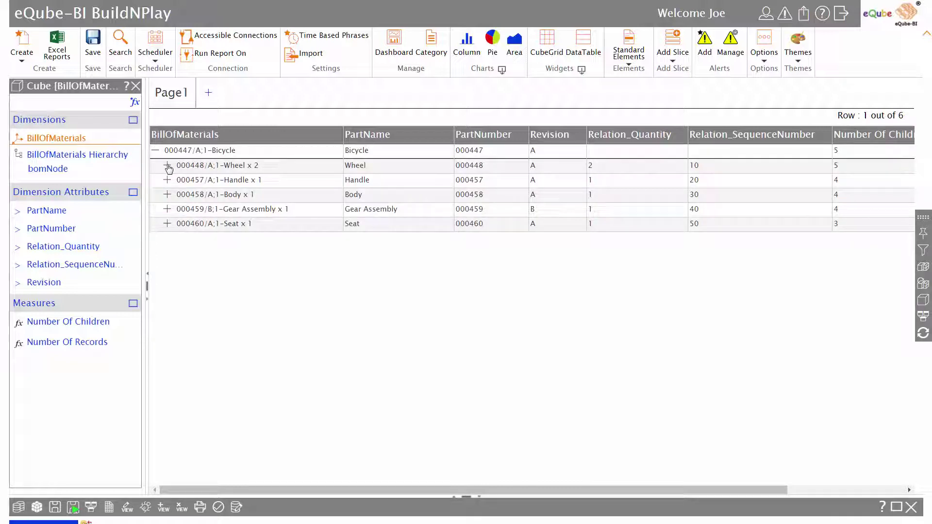
click(167, 166)
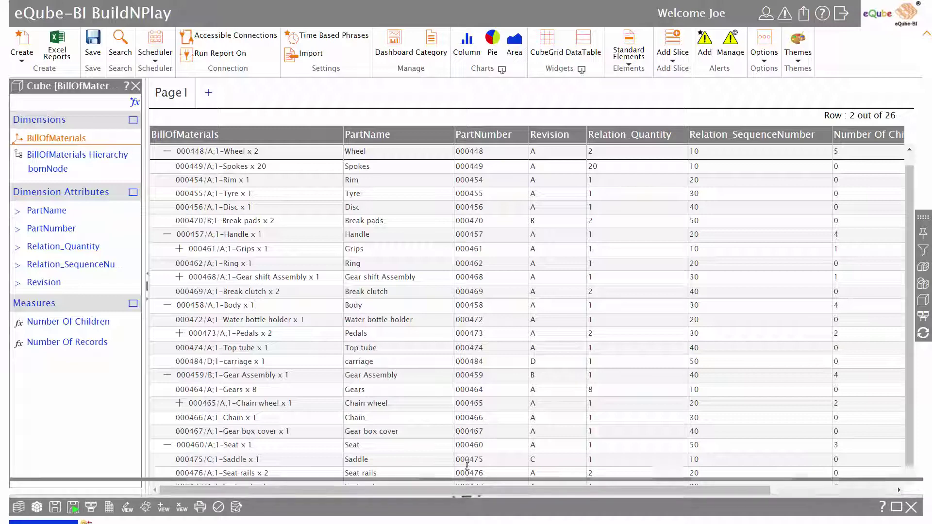
drag(464, 353, 402, 146)
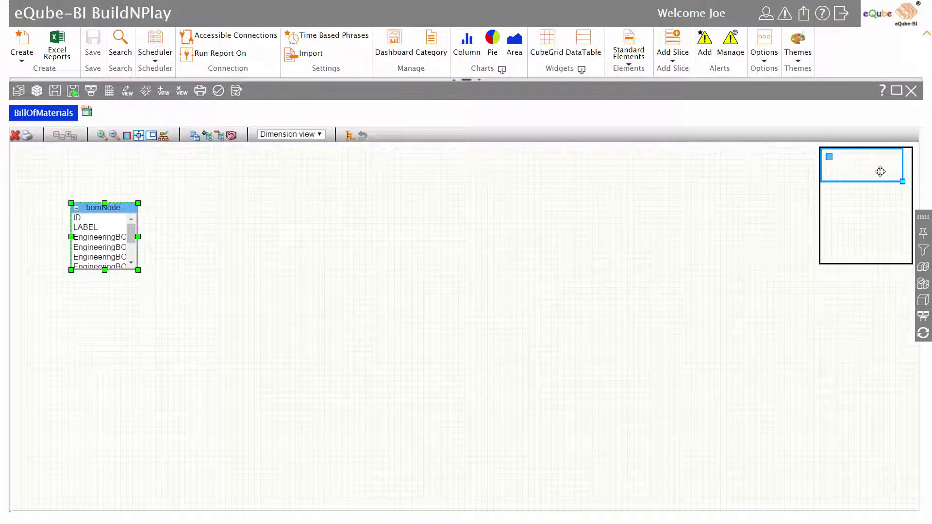
drag(878, 168, 864, 167)
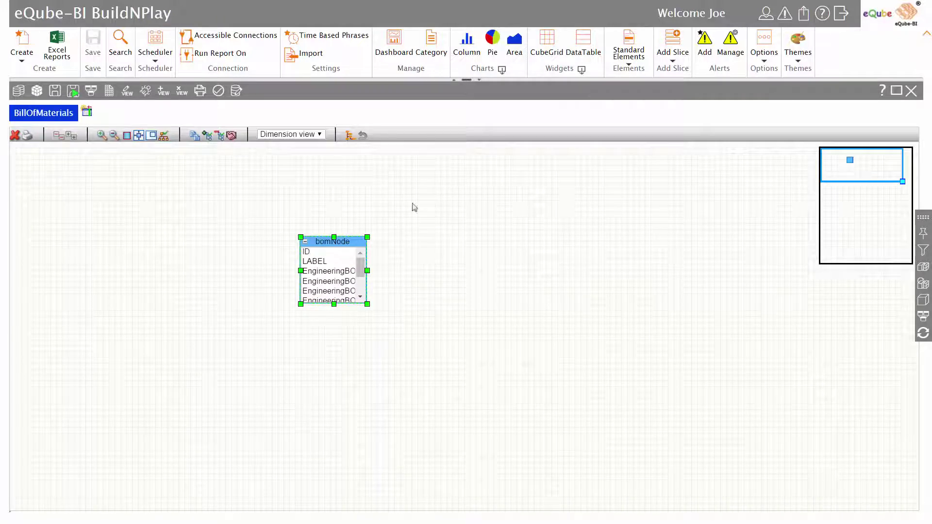
click(351, 137)
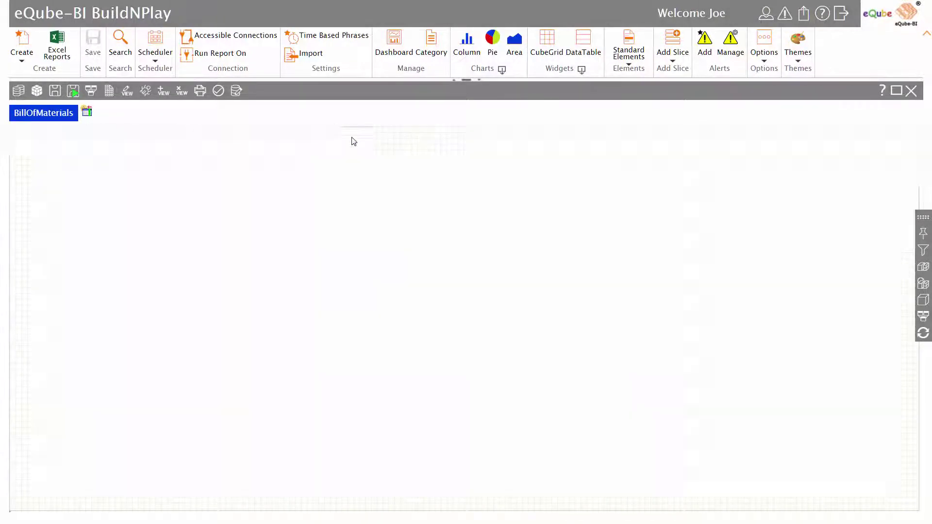
click(597, 383)
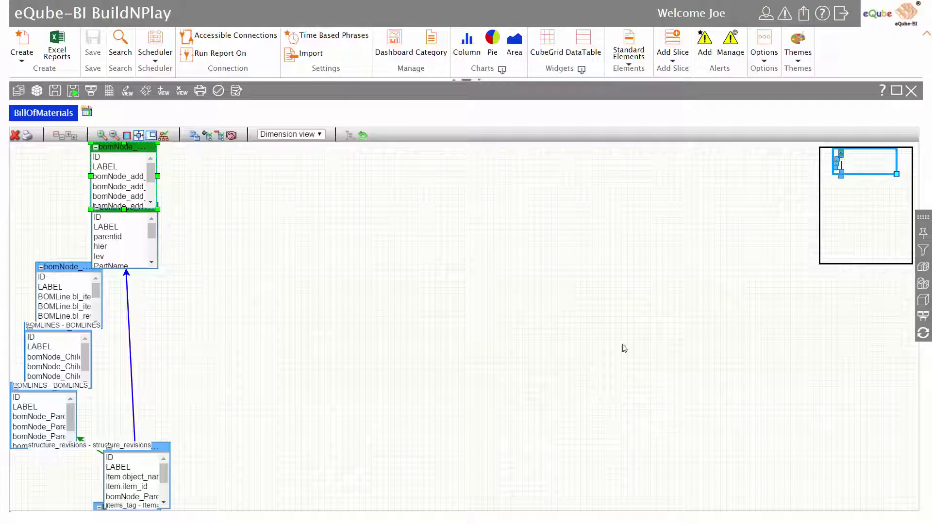
click(844, 165)
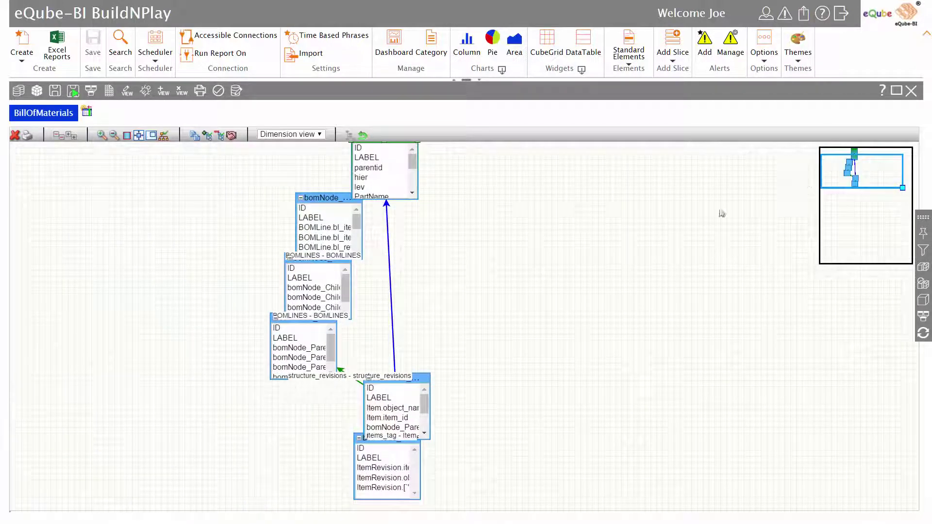
right_click(640, 237)
click(650, 251)
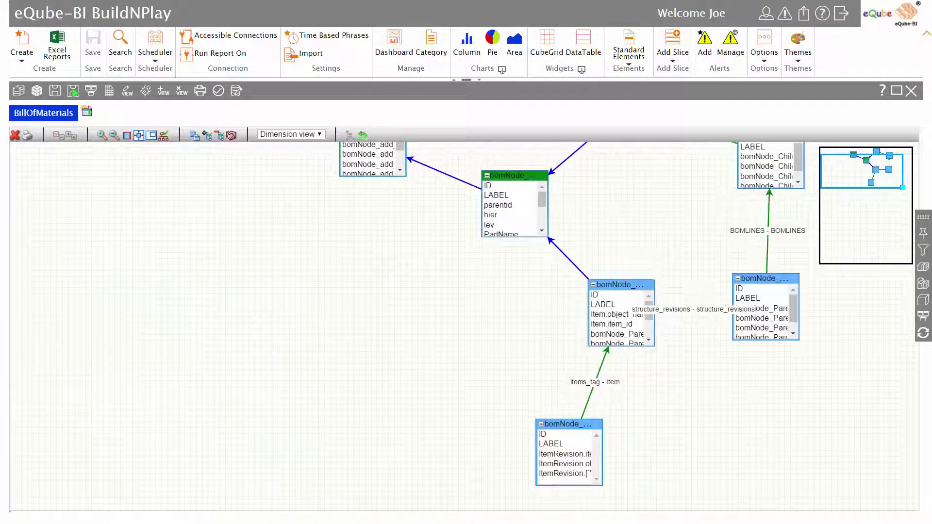
drag(875, 161, 889, 152)
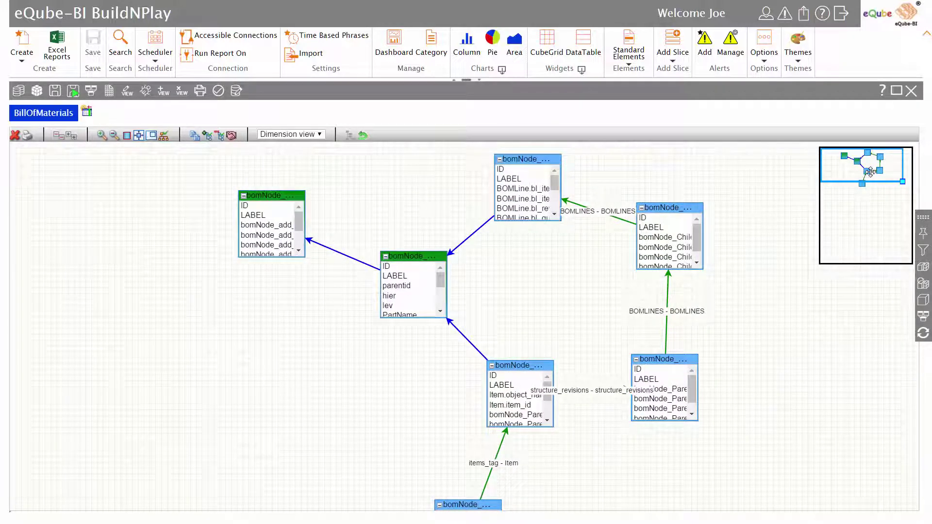
mouse_move(870, 171)
mouse_down()
mouse_move(871, 180)
mouse_move(870, 169)
mouse_up()
click(362, 135)
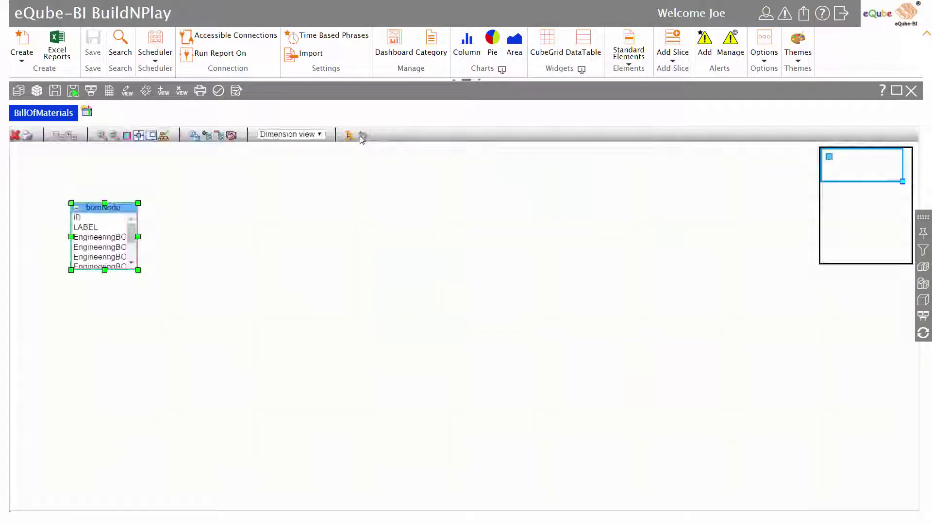